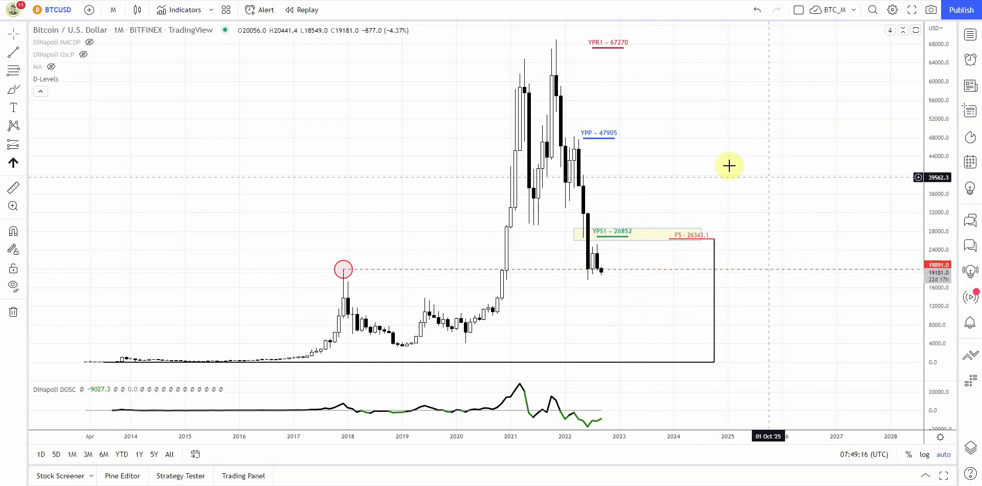
Load the BTC_W weekly BTCUSD layout with its A-B-C swing, F3/F5 levels and MACD.
{"action": "key", "text": "ctrl+Tab"}
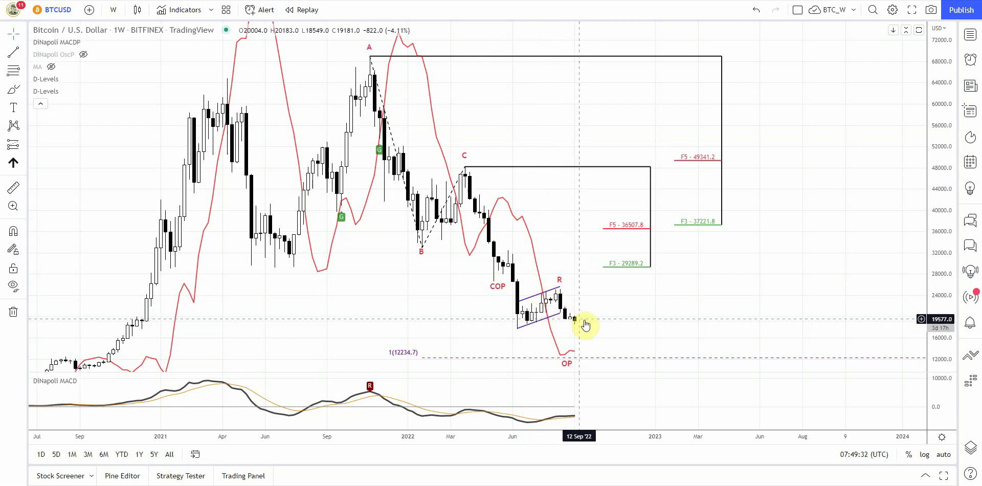
Inspect the purple channel on the weekly chart, then switch to the BTC_D daily layout.
{"action": "left_click", "coordinate": [517, 328]}
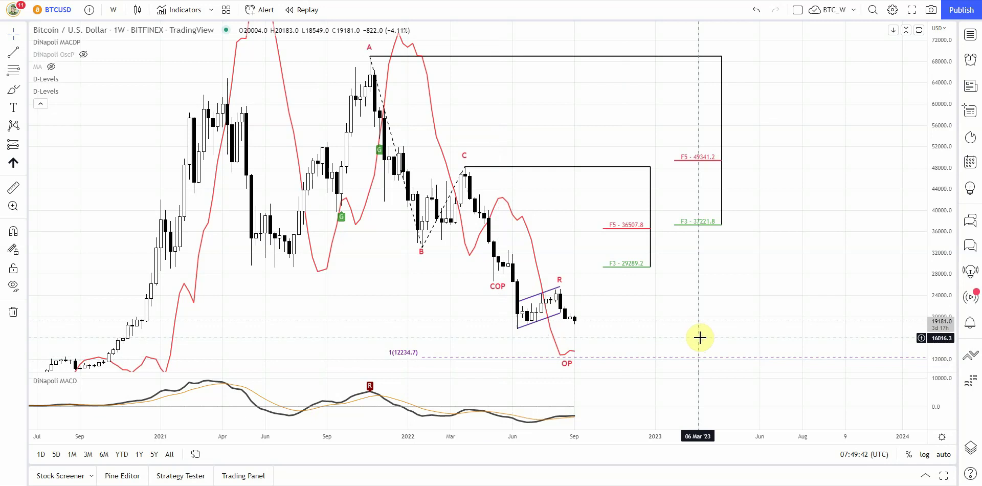
{"action": "key", "text": "ctrl+Tab"}
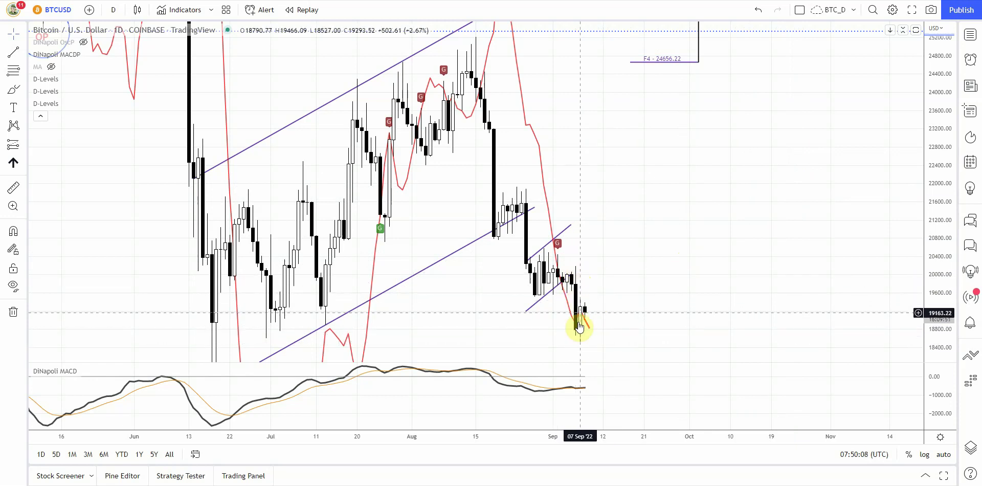
Extend the small channel's lower line further right, then move to the BTC_4H layout.
{"action": "left_click", "coordinate": [548, 293]}
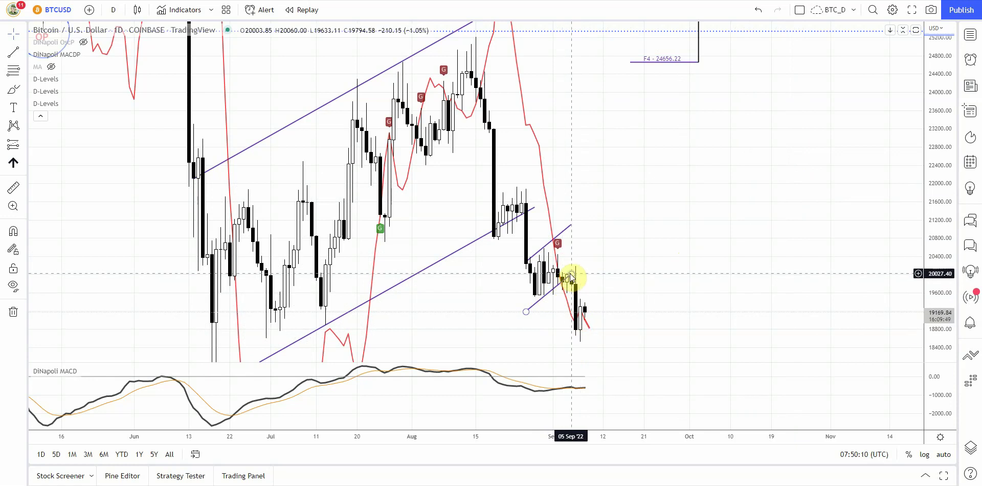
{"action": "left_click_drag", "start_coordinate": [571, 277], "coordinate": [589, 262]}
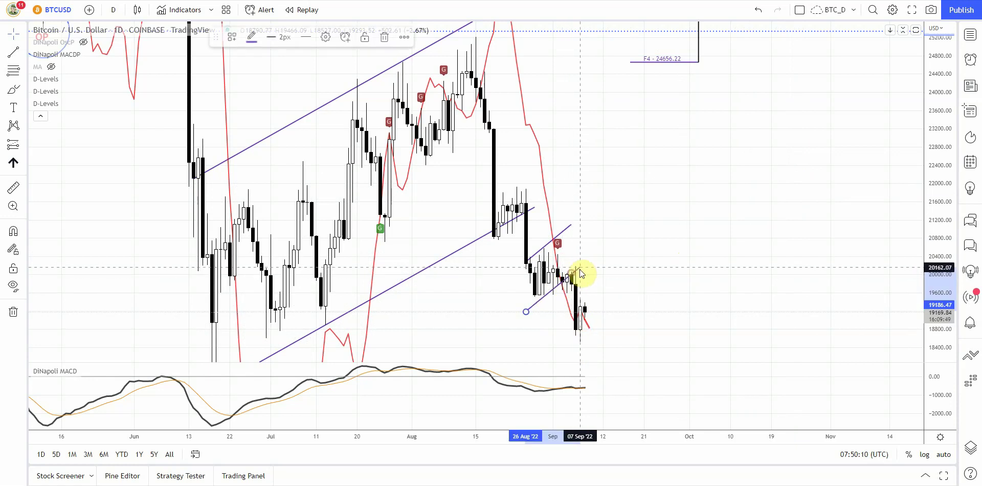
{"action": "left_click", "coordinate": [614, 256]}
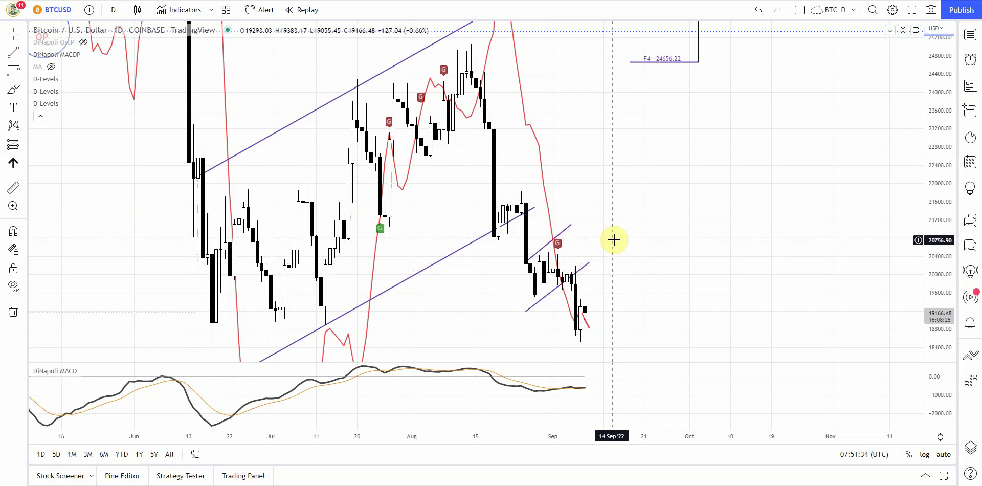
{"action": "key", "text": "ctrl+Tab"}
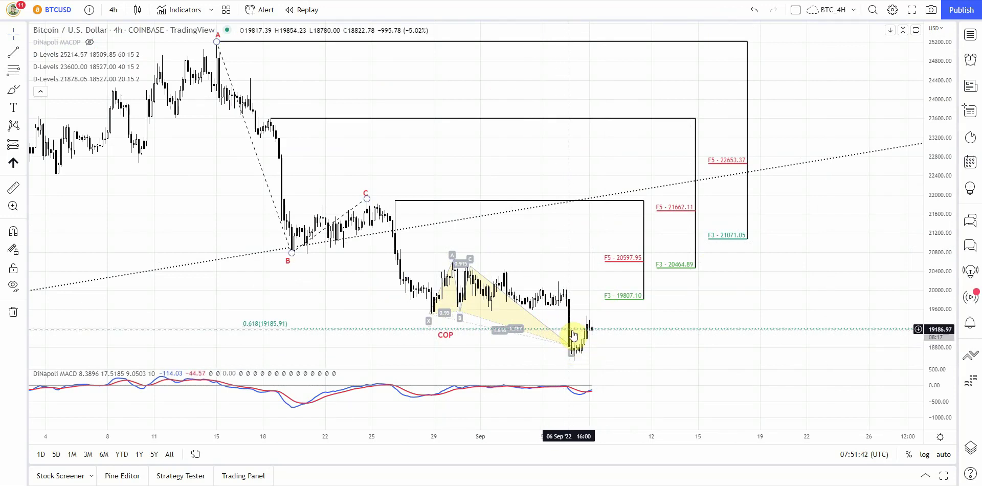
Remove the yellow XABCD harmonic pattern near COP and widen the 4-hour candles.
{"action": "left_click", "coordinate": [572, 349]}
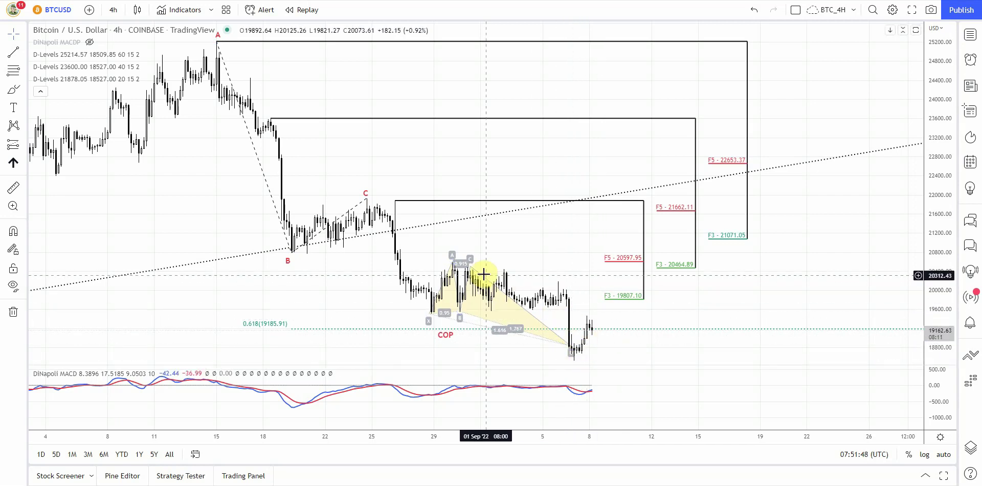
{"action": "right_click", "coordinate": [471, 266]}
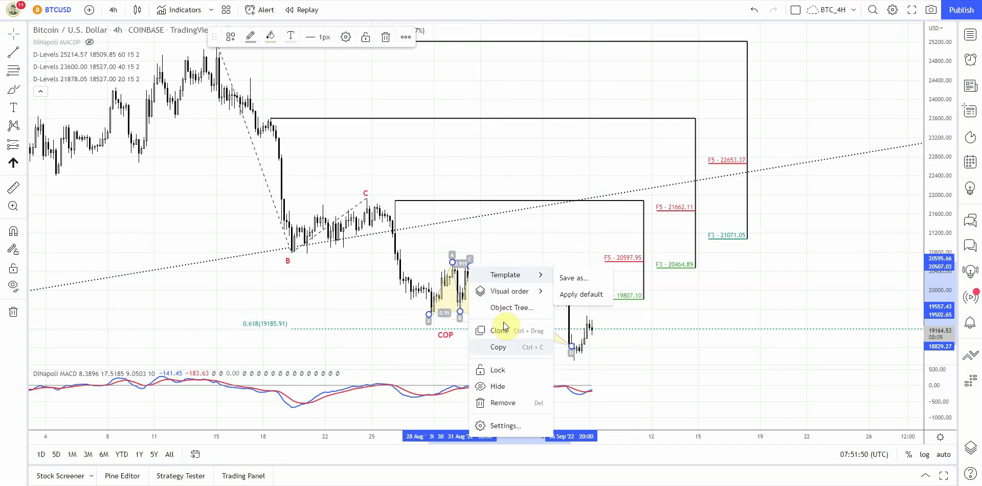
{"action": "left_click", "coordinate": [510, 402]}
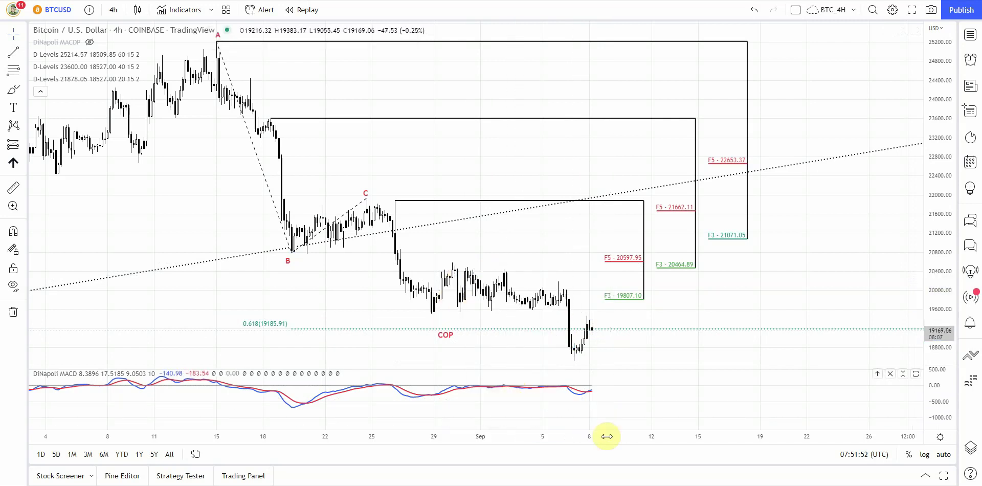
{"action": "left_click_drag", "start_coordinate": [604, 440], "coordinate": [558, 444]}
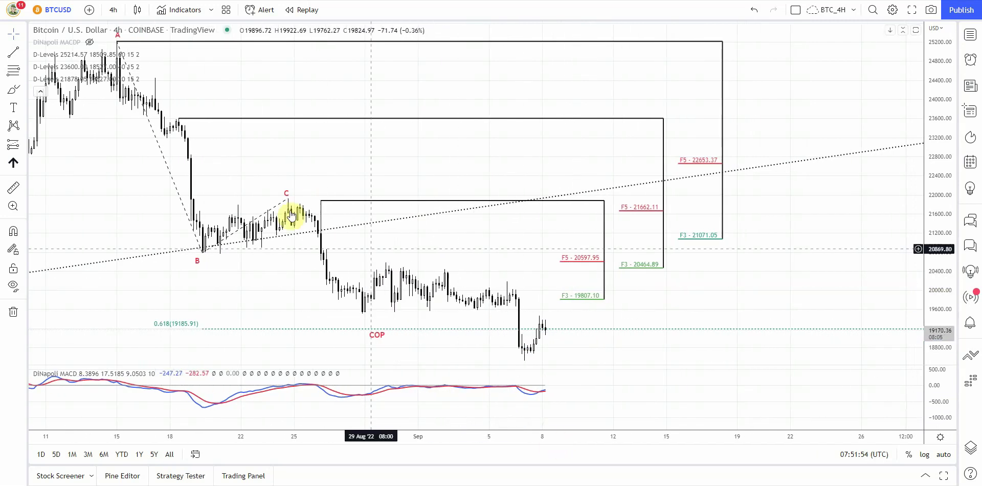
{"action": "left_click", "coordinate": [17, 54]}
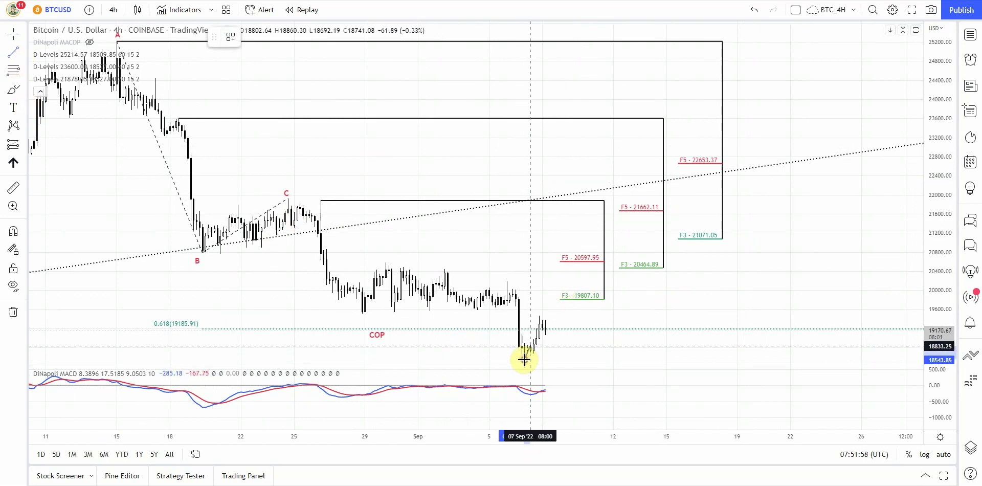
Draw a purple trend line rising from the latest low toward the F3 19807.10 level.
{"action": "mouse_move", "coordinate": [523, 360]}
{"action": "left_mouse_down"}
{"action": "mouse_move", "coordinate": [538, 317]}
{"action": "mouse_move", "coordinate": [557, 310]}
{"action": "left_mouse_up"}
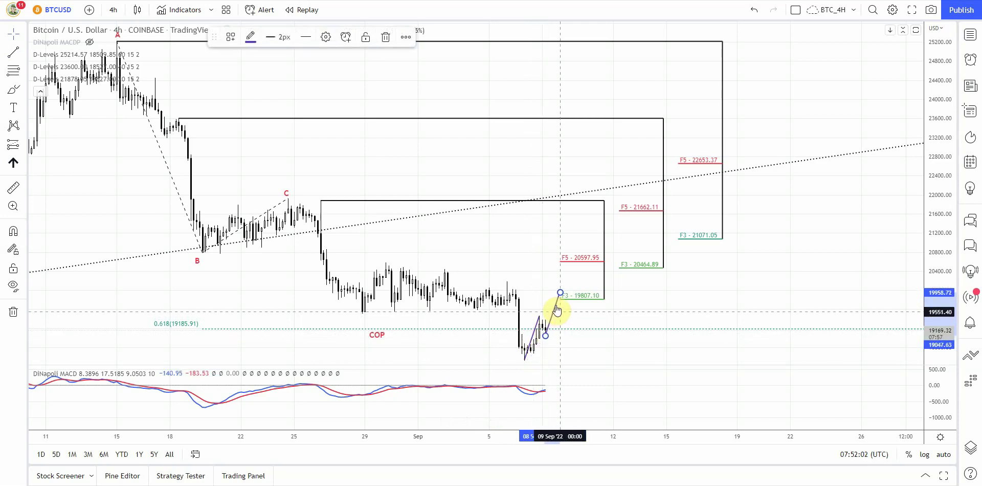
{"action": "left_click", "coordinate": [626, 342]}
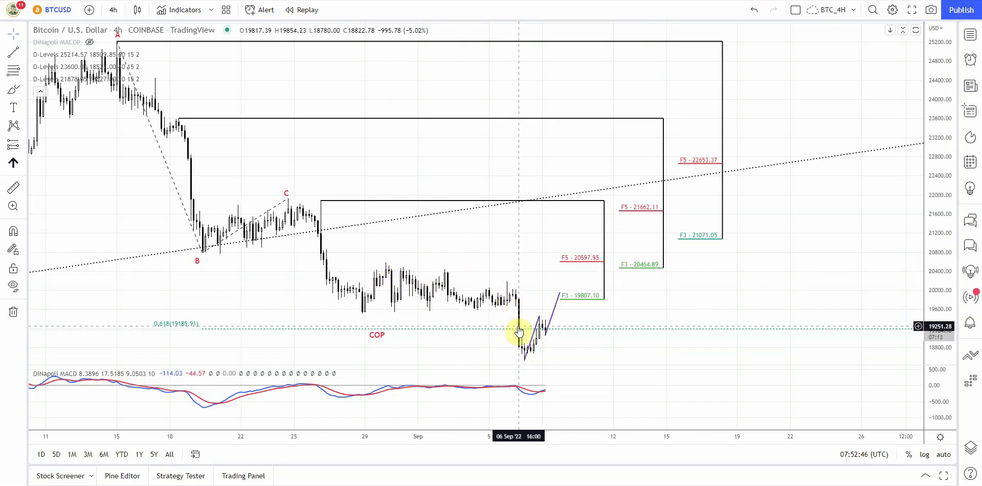
{"action": "left_click", "coordinate": [544, 331]}
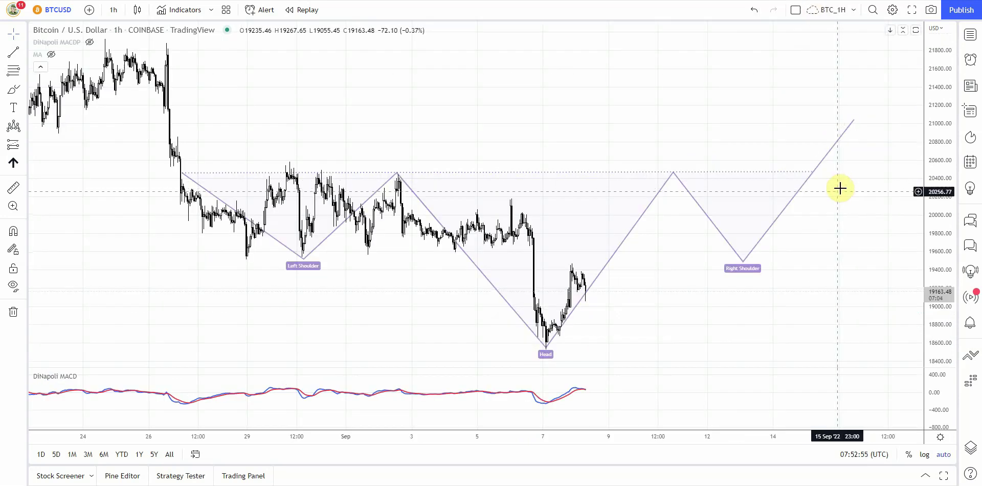
Rescale the 1-hour time axis around the inverse head-and-shoulders and select its projection.
{"action": "left_click_drag", "start_coordinate": [495, 438], "coordinate": [525, 441]}
{"action": "left_click_drag", "start_coordinate": [635, 324], "coordinate": [576, 323]}
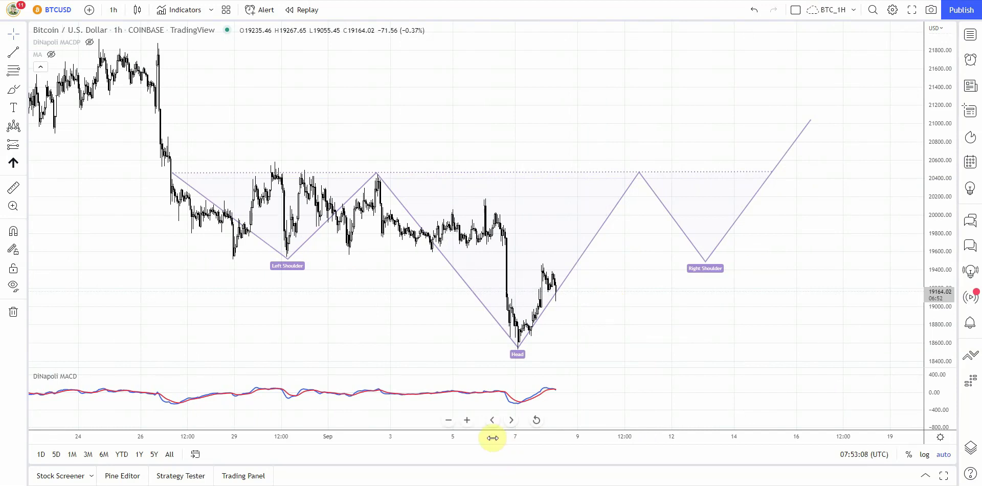
{"action": "left_click_drag", "start_coordinate": [492, 437], "coordinate": [614, 435]}
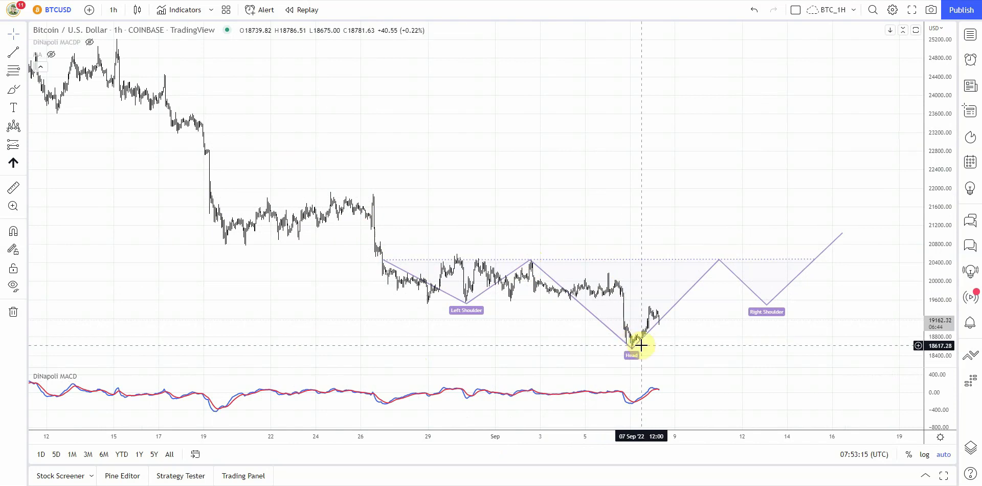
{"action": "mouse_move", "coordinate": [683, 437]}
{"action": "left_mouse_down"}
{"action": "mouse_move", "coordinate": [648, 452]}
{"action": "mouse_move", "coordinate": [544, 457]}
{"action": "left_mouse_up"}
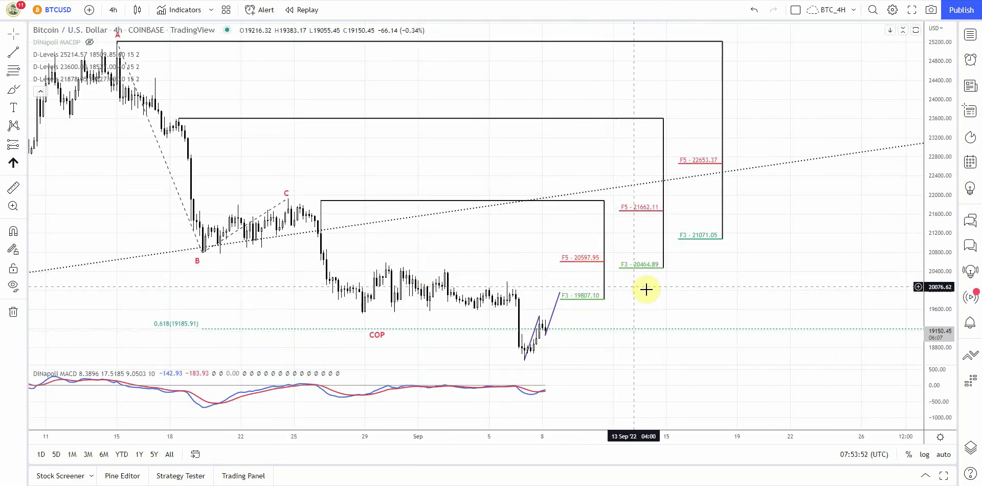
{"action": "left_click", "coordinate": [672, 264]}
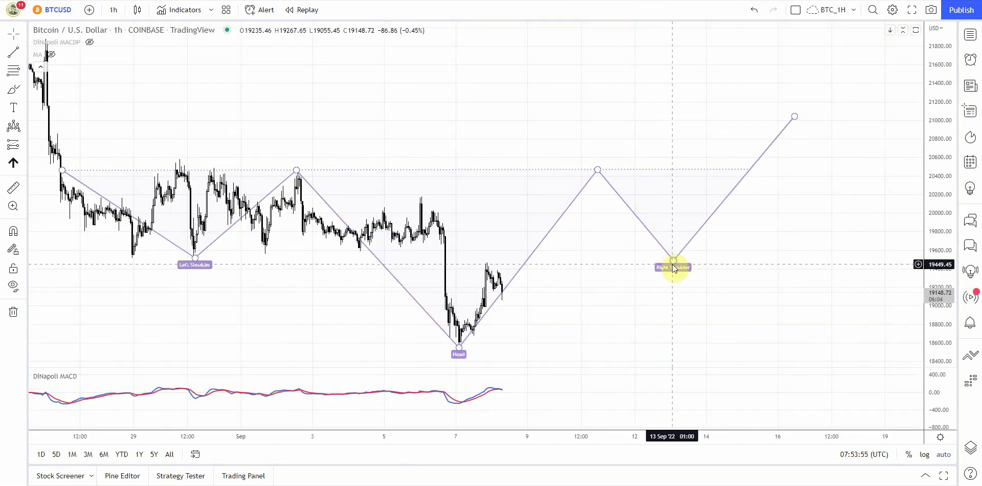
Deselect the inverse head-and-shoulders pattern on the 1-hour chart.
{"action": "left_click", "coordinate": [682, 284]}
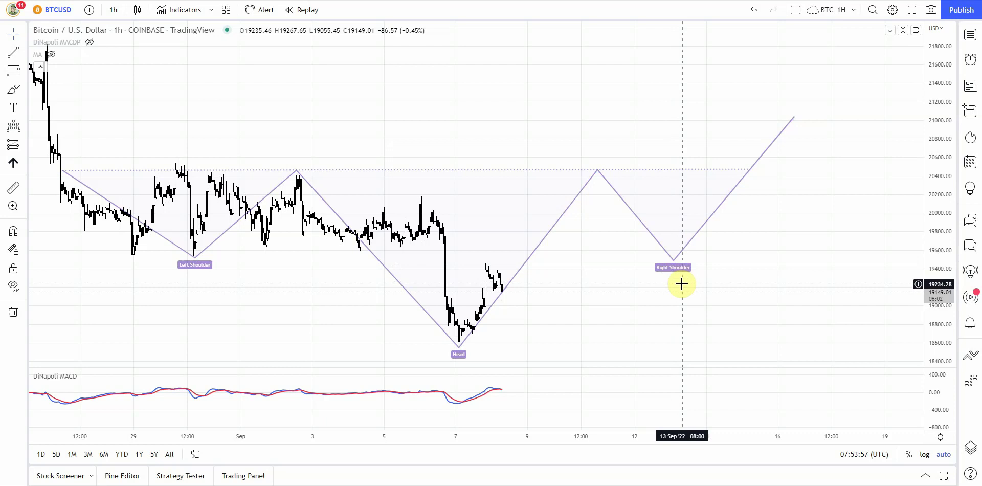